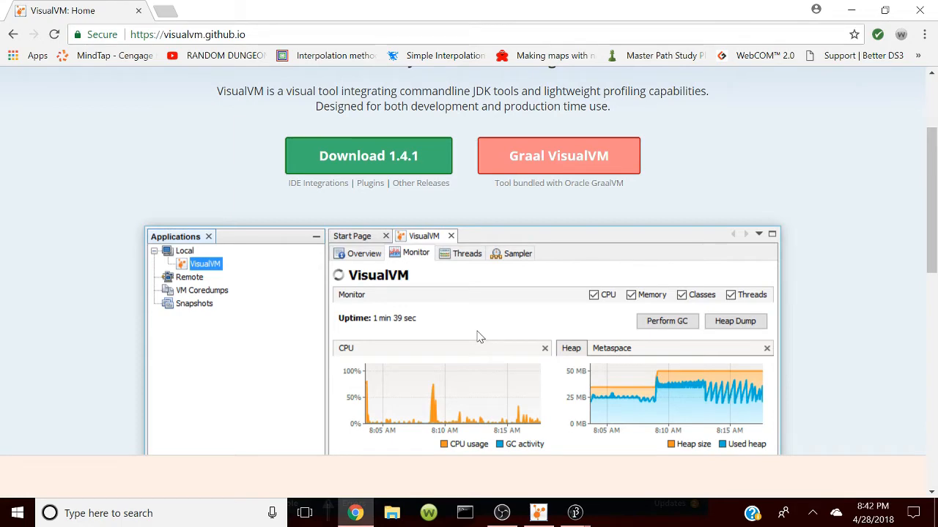
Step: Look over the VisualVM home page and switch to the VisualVM application
{"action": "scroll", "coordinate": [473, 339], "scroll_direction": "down", "scroll_amount": 2}
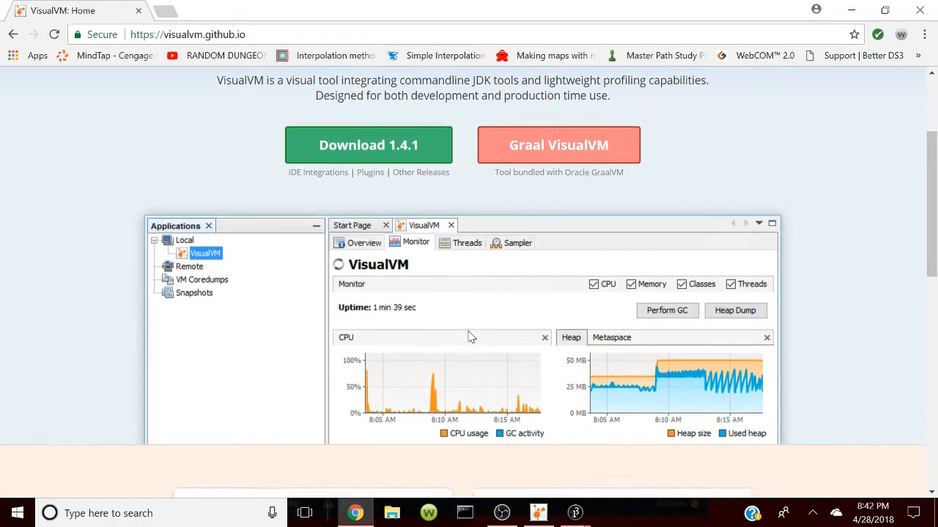
{"action": "scroll", "coordinate": [470, 348], "scroll_direction": "up", "scroll_amount": 2}
{"action": "scroll", "coordinate": [471, 350], "scroll_direction": "up", "scroll_amount": 2}
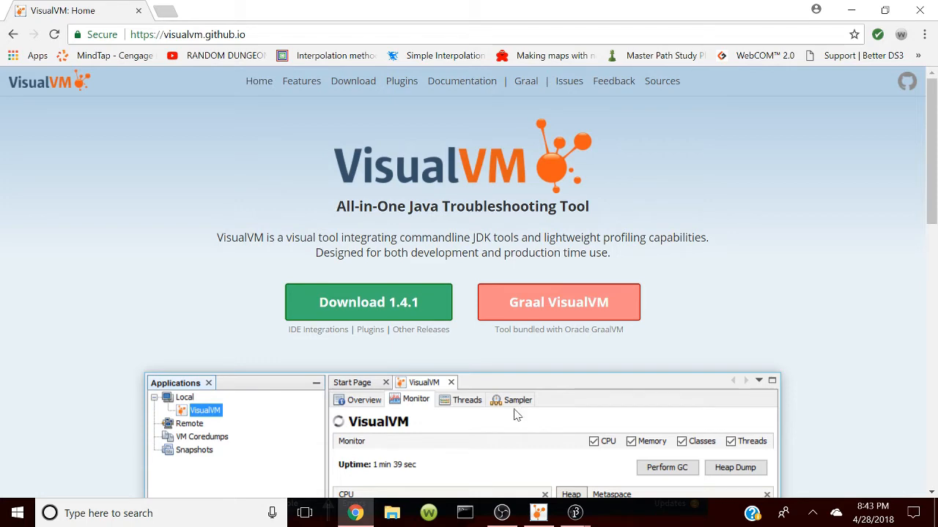
{"action": "mouse_move", "coordinate": [538, 513]}
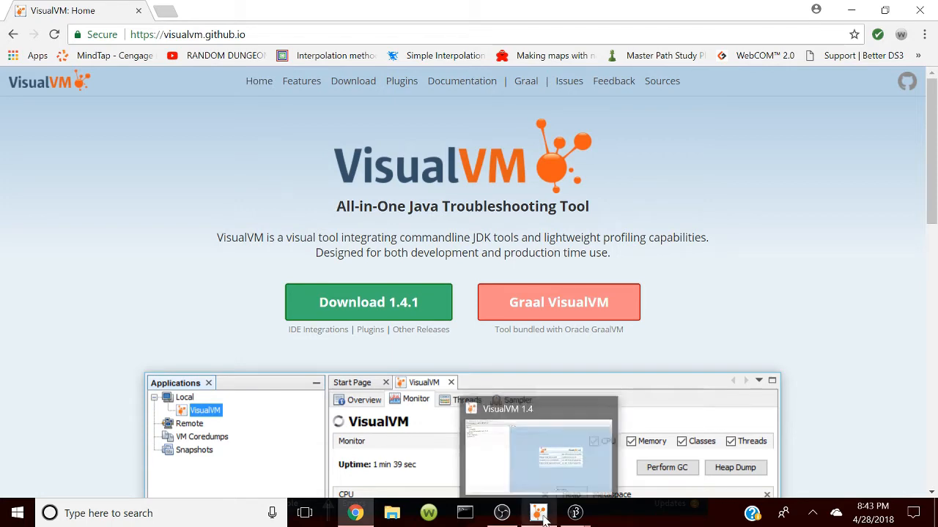
{"action": "left_click", "coordinate": [583, 410]}
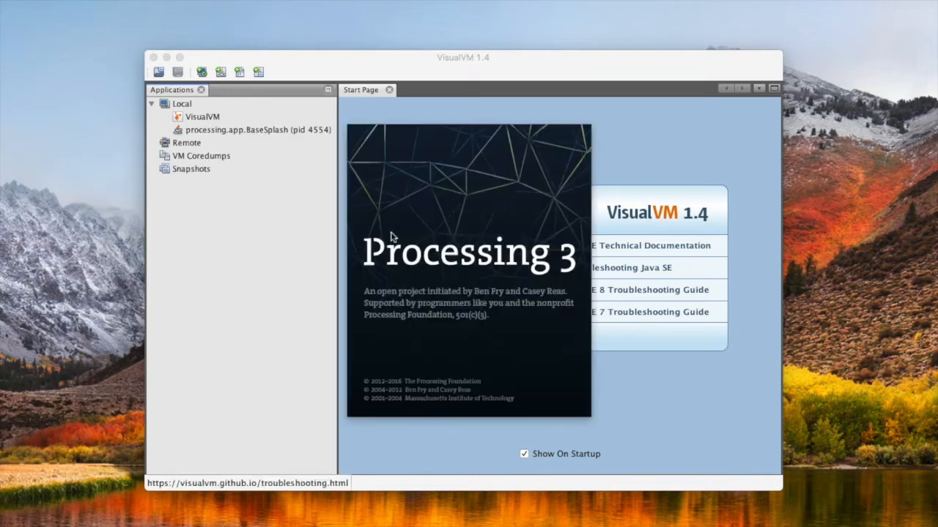
Step: Open the processing.app.BaseSplash process and display its CPU, heap, classes and threads monitoring graphs
{"action": "left_click", "coordinate": [226, 134]}
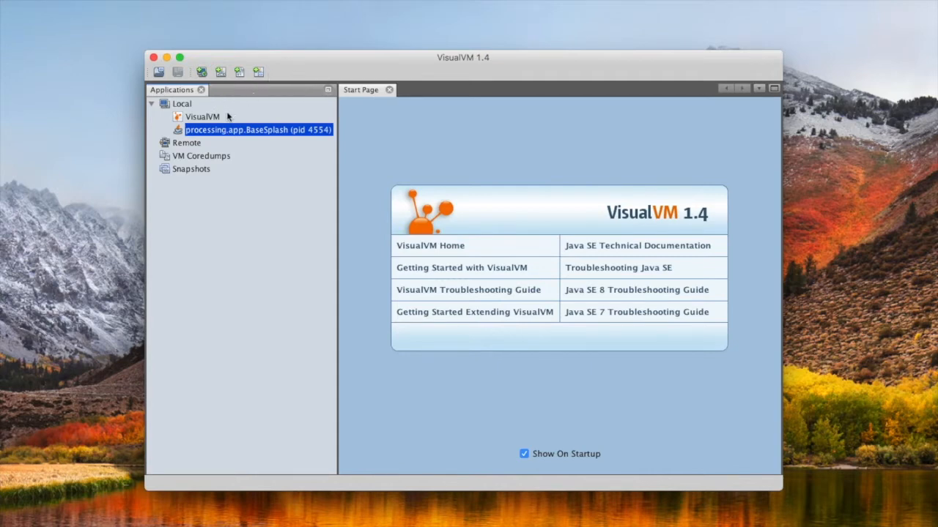
{"action": "double_click", "coordinate": [243, 129]}
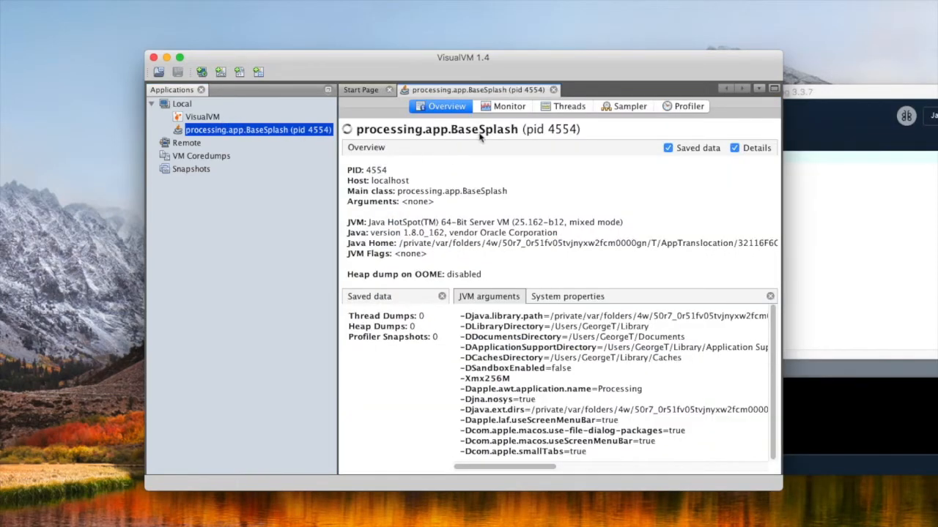
{"action": "left_click", "coordinate": [498, 108]}
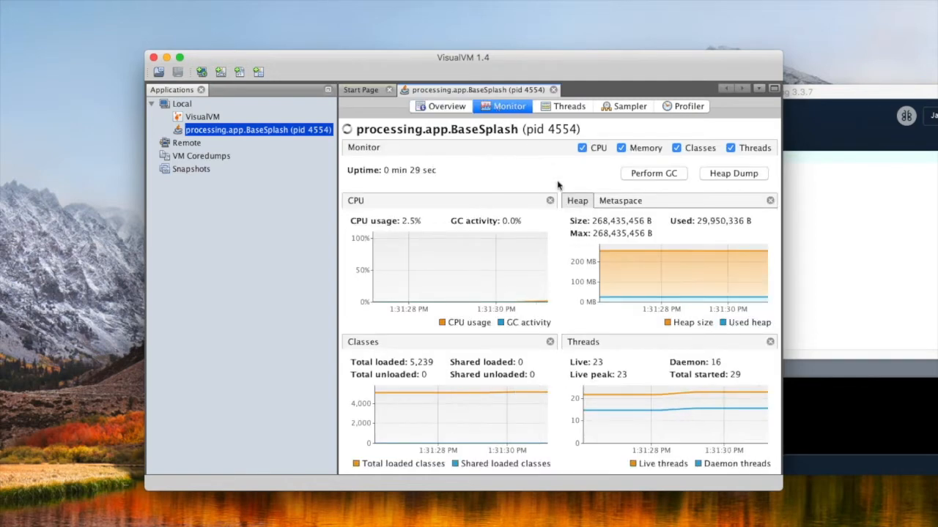
{"action": "mouse_move", "coordinate": [607, 258]}
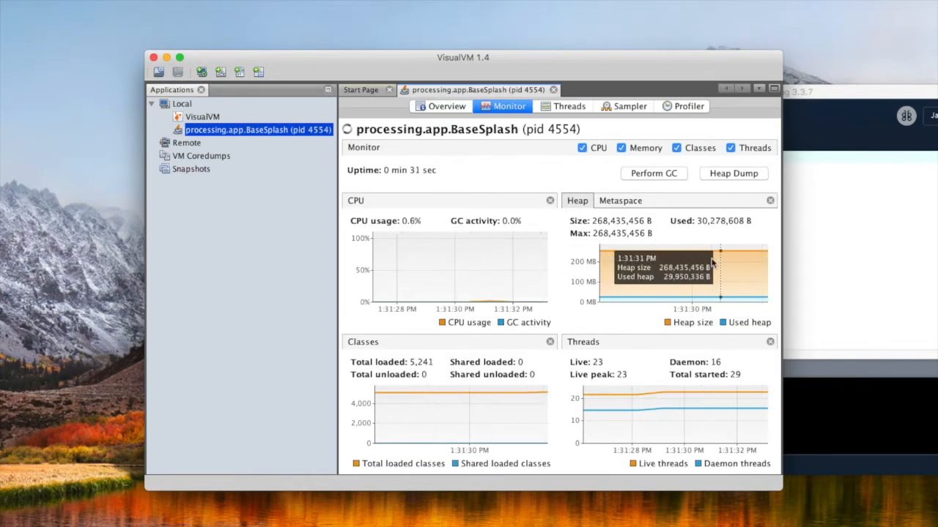
Step: Switch to Processing, move the sketch window clear of the graphs and enter "This is a test to see what the VisualVM" as the first line
{"action": "left_click", "coordinate": [824, 239]}
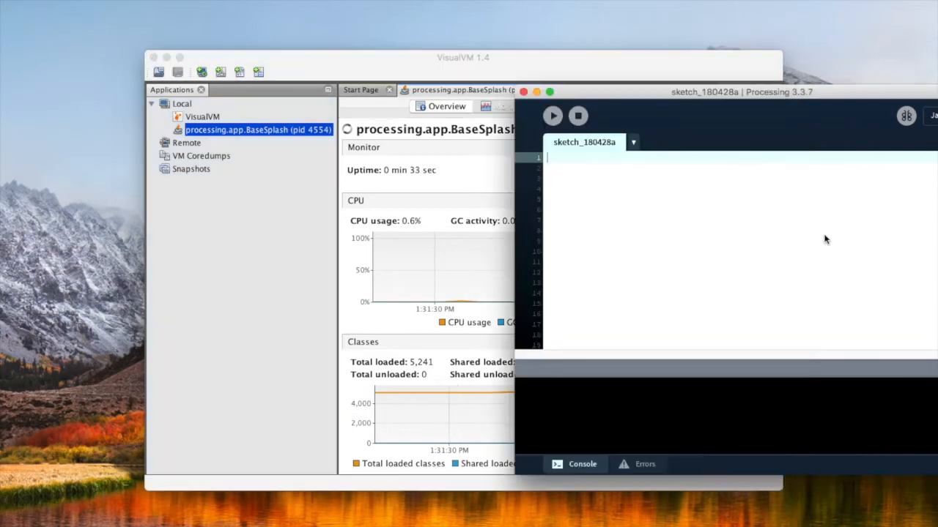
{"action": "left_click_drag", "start_coordinate": [666, 93], "coordinate": [866, 130]}
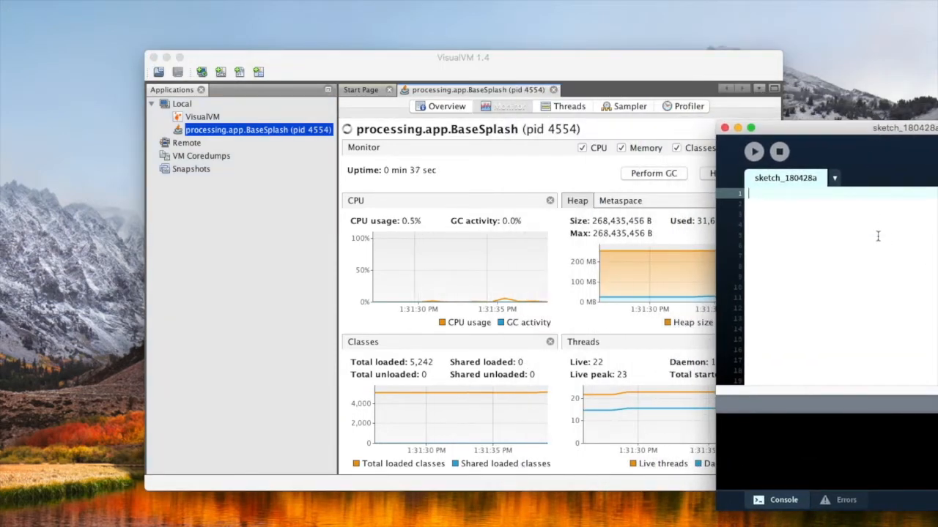
{"action": "type", "text": "This is a test "}
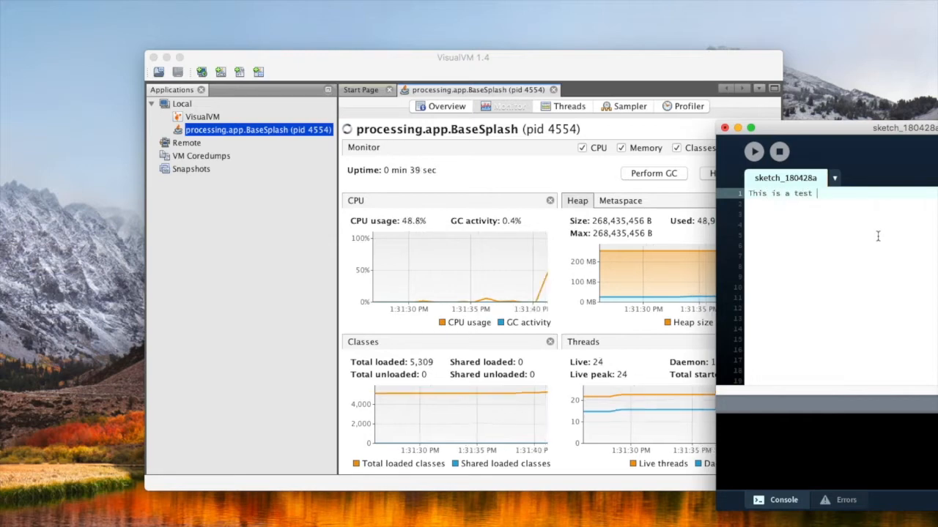
{"action": "type", "text": "to see w"}
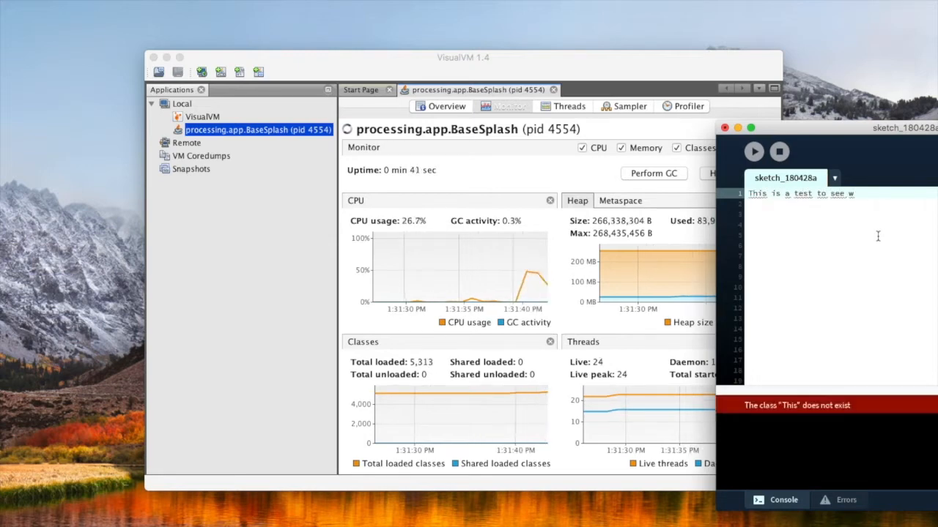
{"action": "type", "text": "hat the VisualVM"}
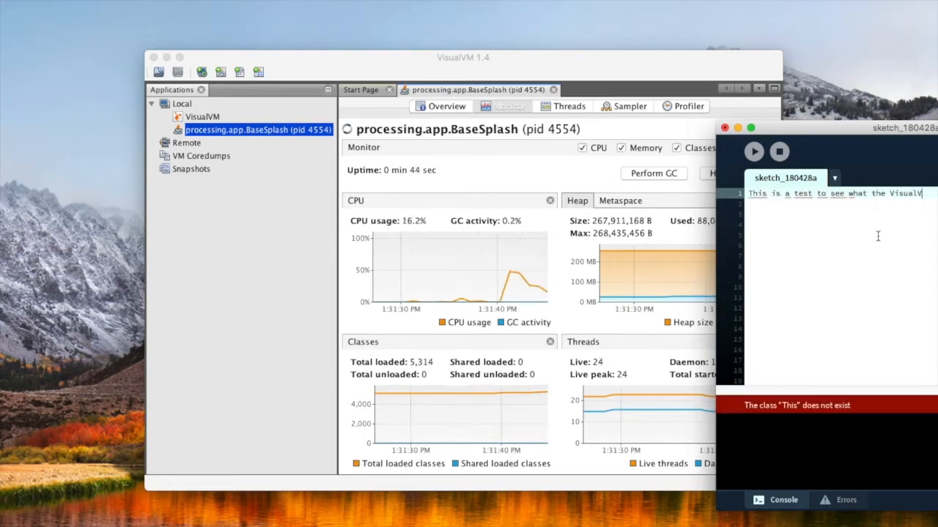
{"action": "key", "text": "Return"}
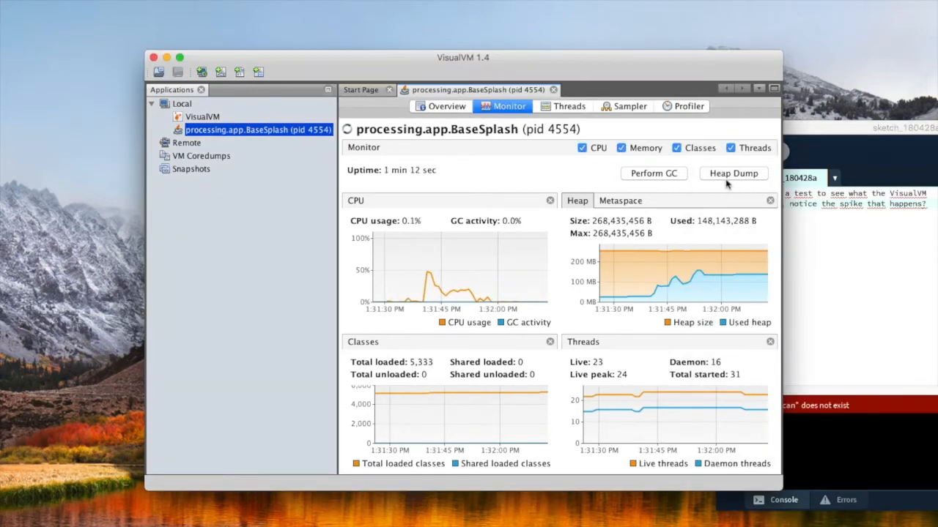
Step: Perform garbage collection on the Processing process, take a heap dump and select the dump under the process
{"action": "left_click", "coordinate": [656, 173]}
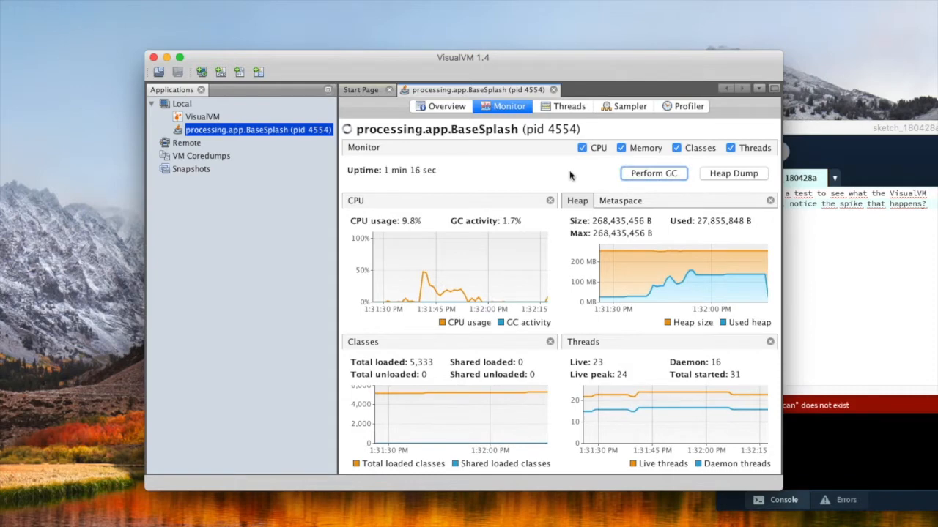
{"action": "left_click", "coordinate": [718, 176]}
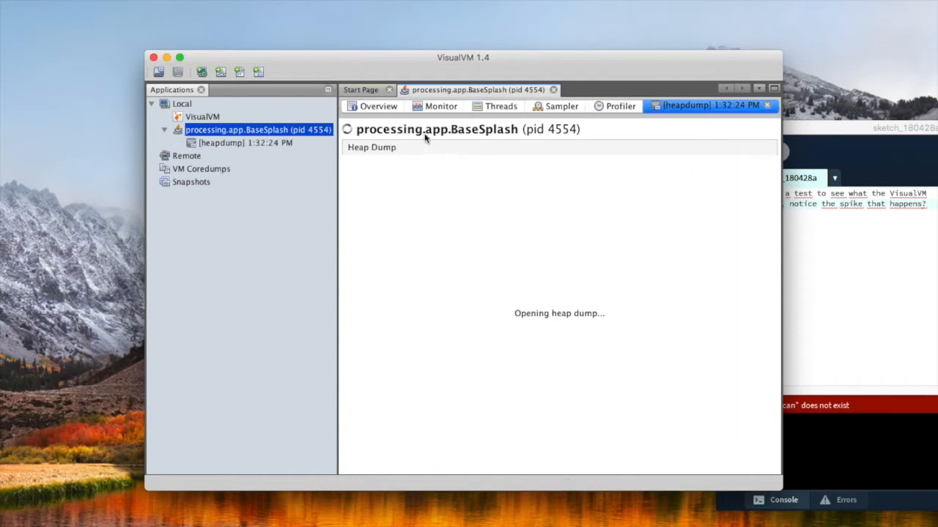
{"action": "left_click", "coordinate": [249, 144]}
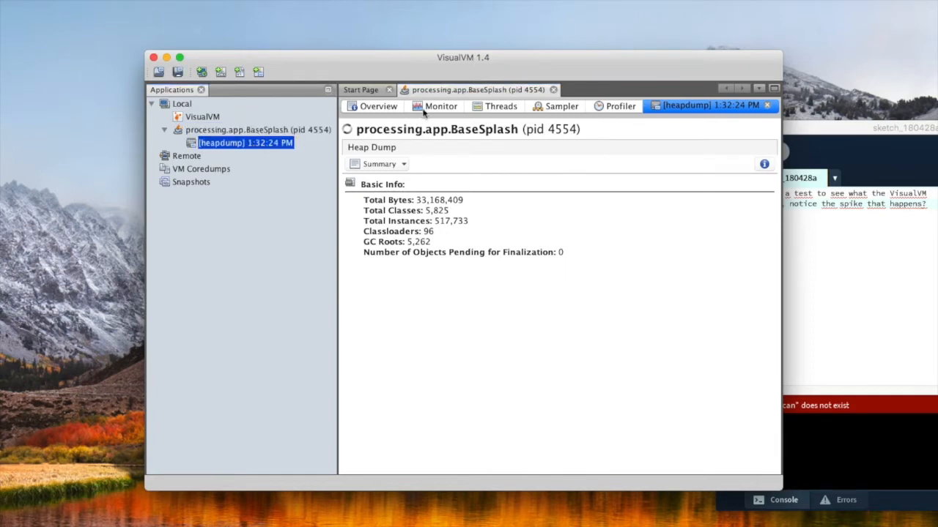
Step: Compare the process monitoring graphs with the heap dump, viewing the dump's Objects list and returning to its Summary
{"action": "left_click", "coordinate": [425, 108]}
{"action": "left_click", "coordinate": [277, 130]}
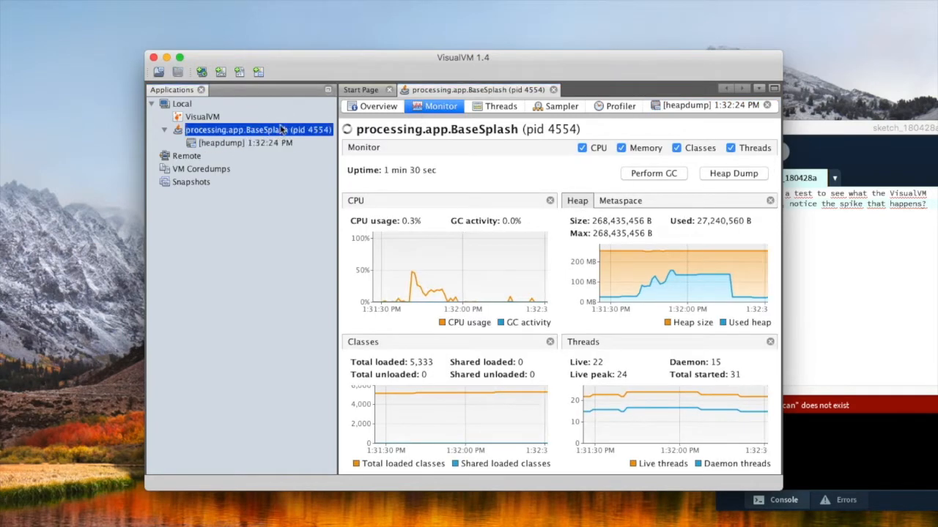
{"action": "left_click", "coordinate": [265, 142]}
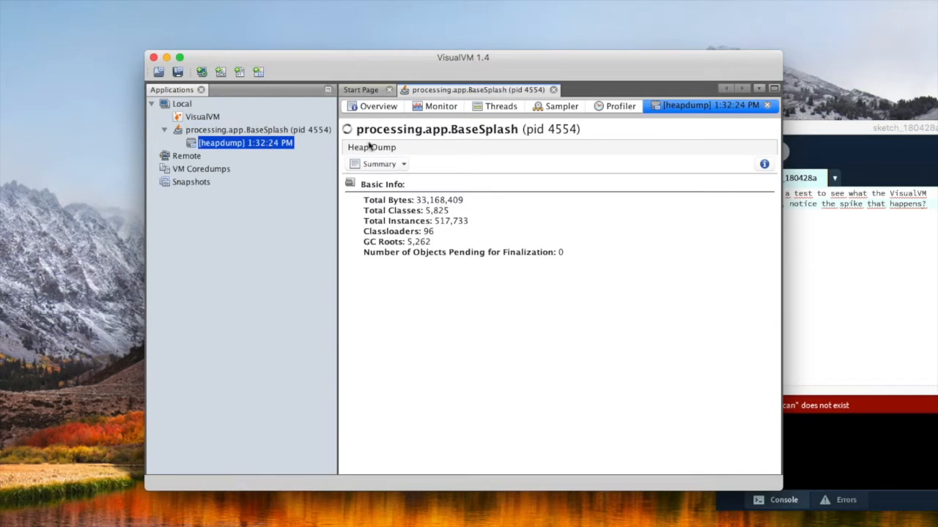
{"action": "left_click", "coordinate": [403, 165]}
{"action": "left_click", "coordinate": [393, 198]}
{"action": "left_click", "coordinate": [388, 167]}
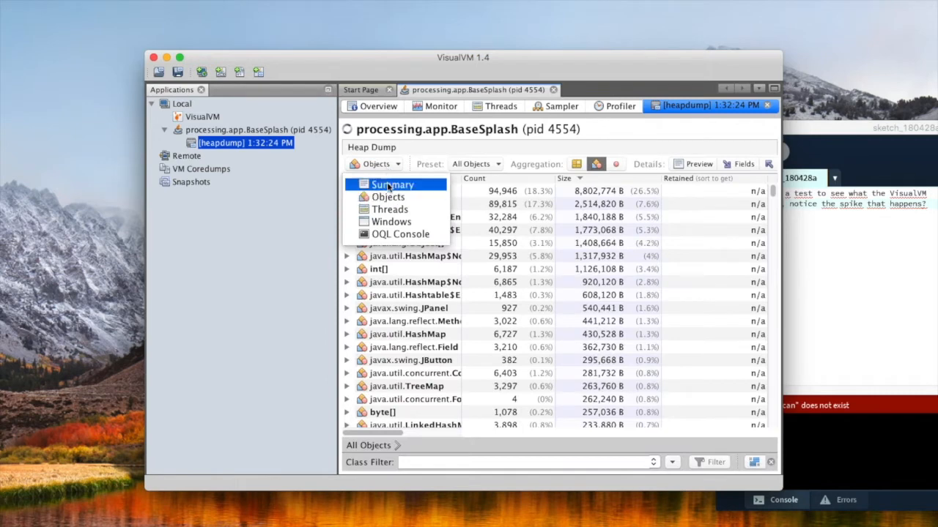
{"action": "left_click", "coordinate": [388, 186]}
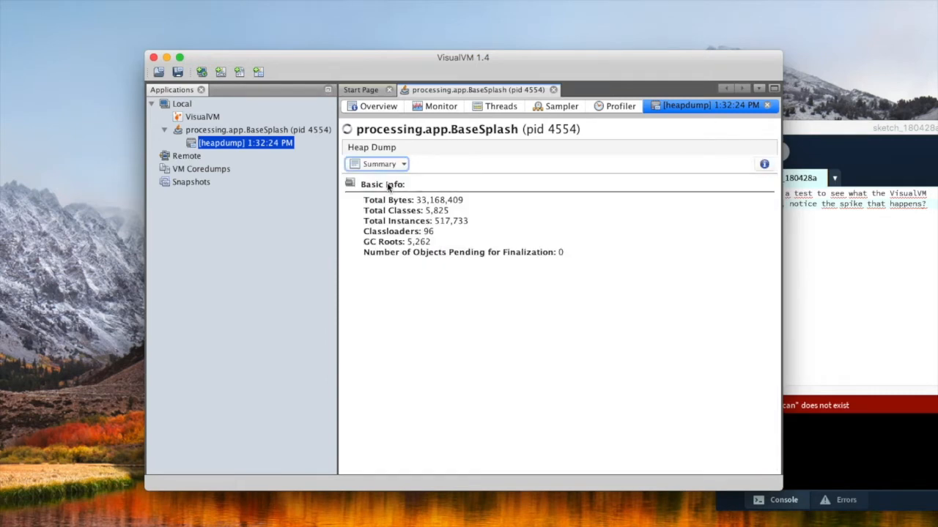
Step: Look through the Processing process's overview, monitoring graphs, thread timeline and sampler
{"action": "left_click", "coordinate": [392, 110]}
{"action": "left_click", "coordinate": [426, 109]}
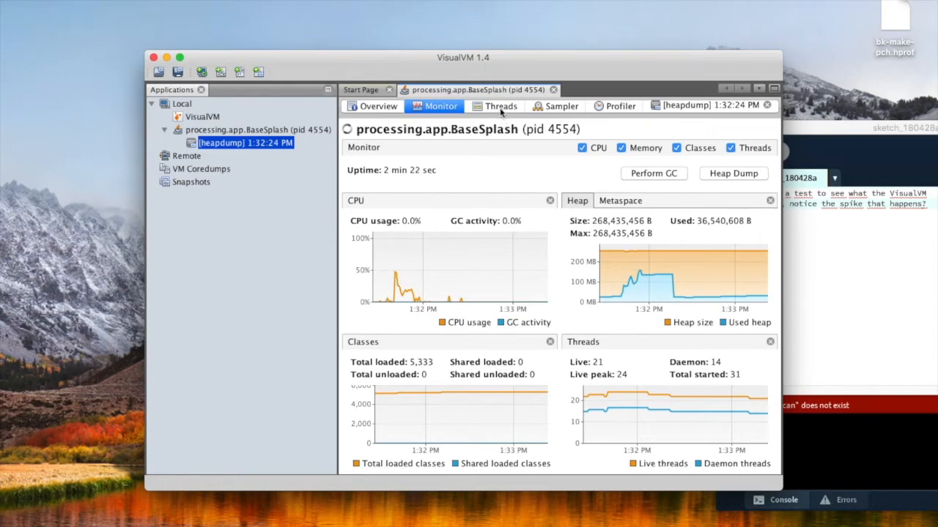
{"action": "left_click", "coordinate": [500, 108]}
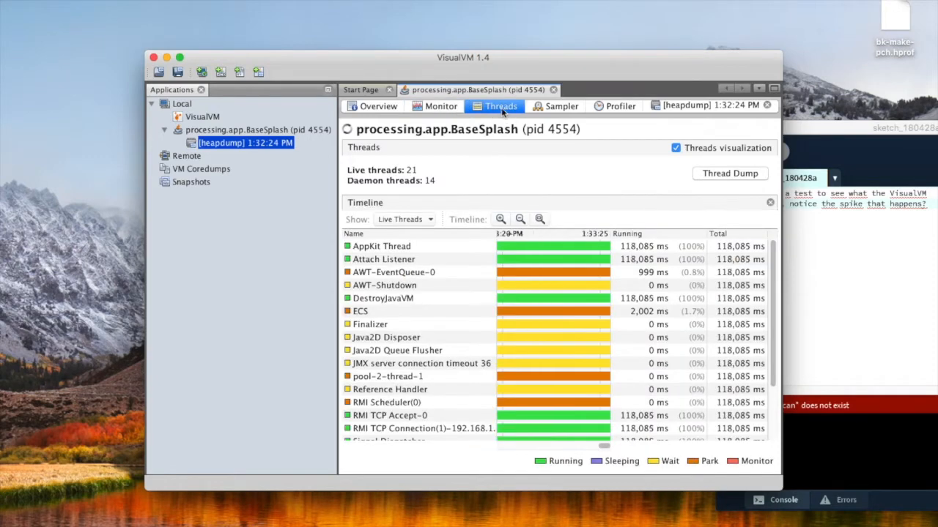
{"action": "left_click", "coordinate": [557, 108]}
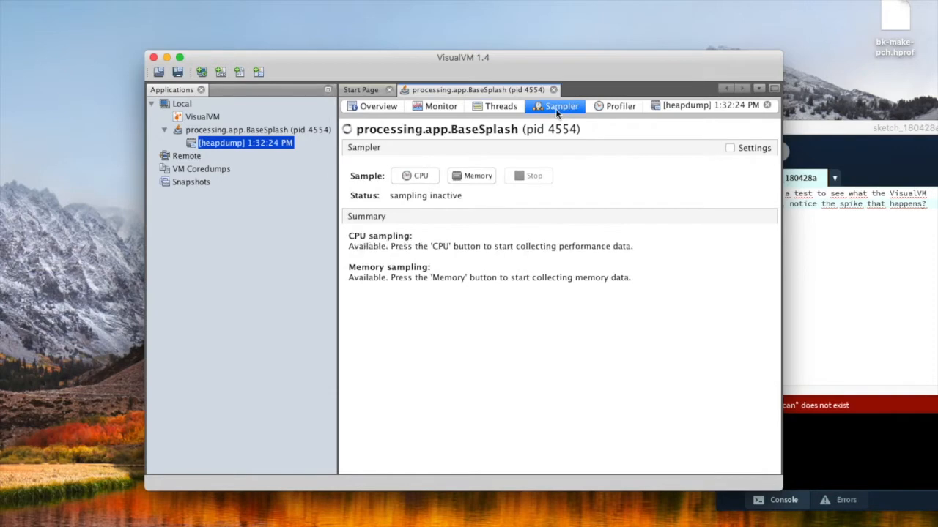
{"action": "left_click", "coordinate": [420, 109]}
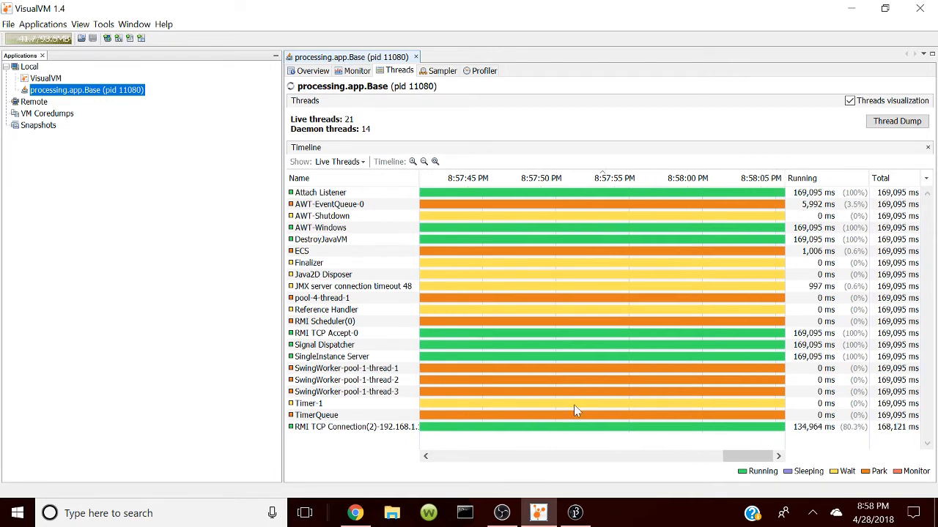
Step: Switch to Processing, add the line "makeanevent;" below mapOffsetY in the conway2 sketch and return to VisualVM's thread timeline
{"action": "left_click", "coordinate": [575, 513]}
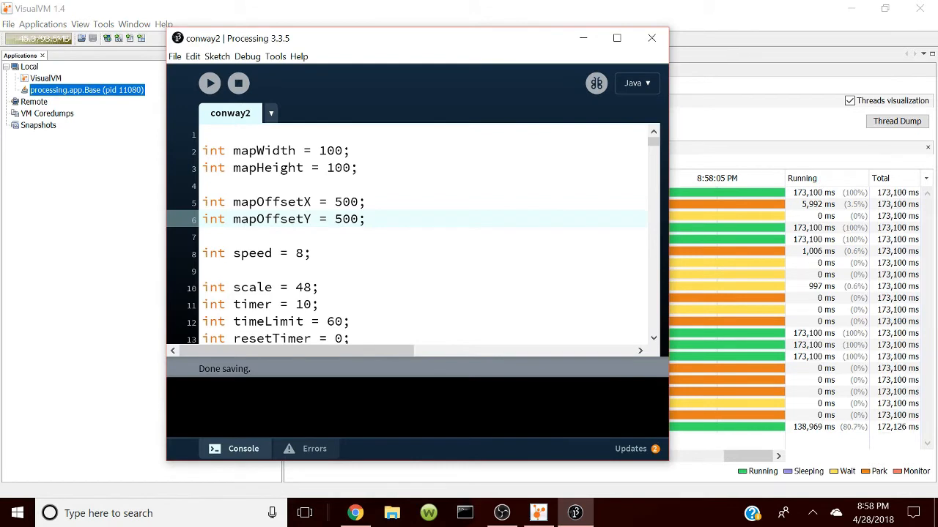
{"action": "key", "text": "Return"}
{"action": "type", "text": "makean"}
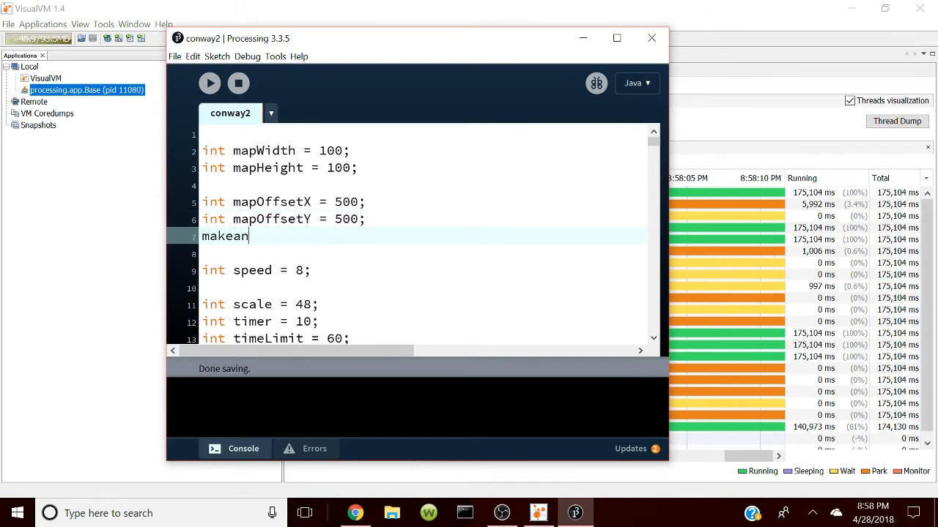
{"action": "type", "text": "event;"}
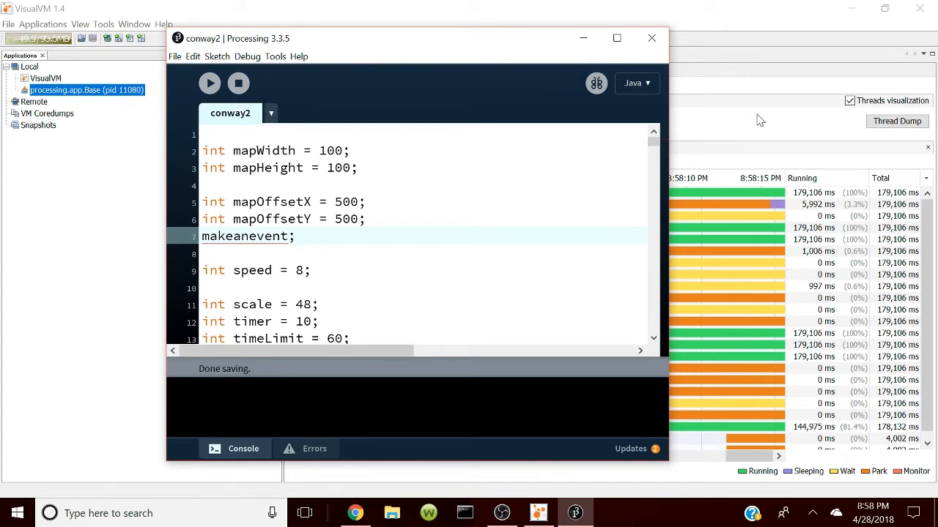
{"action": "left_click", "coordinate": [747, 181]}
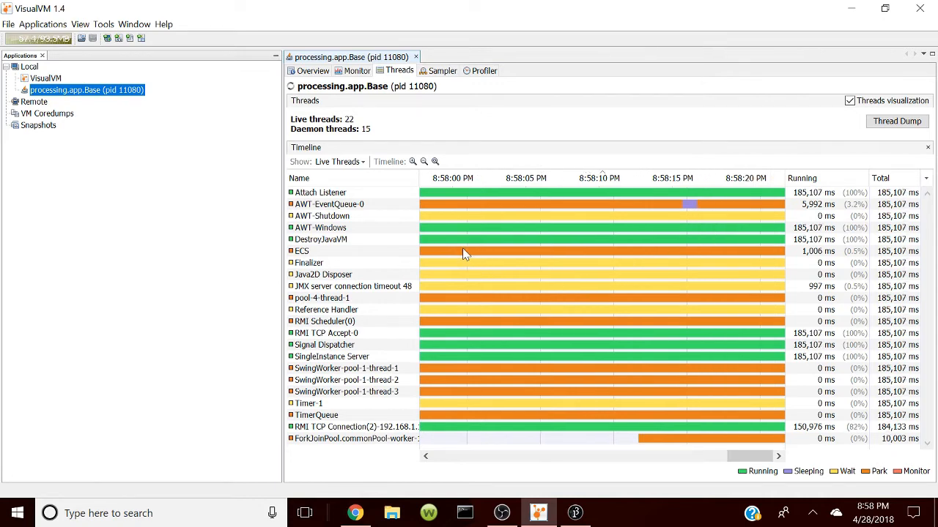
Step: Remove the test line below mapOffsetY from the conway2 sketch in Processing, save the sketch and return to VisualVM
{"action": "left_click", "coordinate": [575, 512]}
{"action": "key", "text": "ctrl+z"}
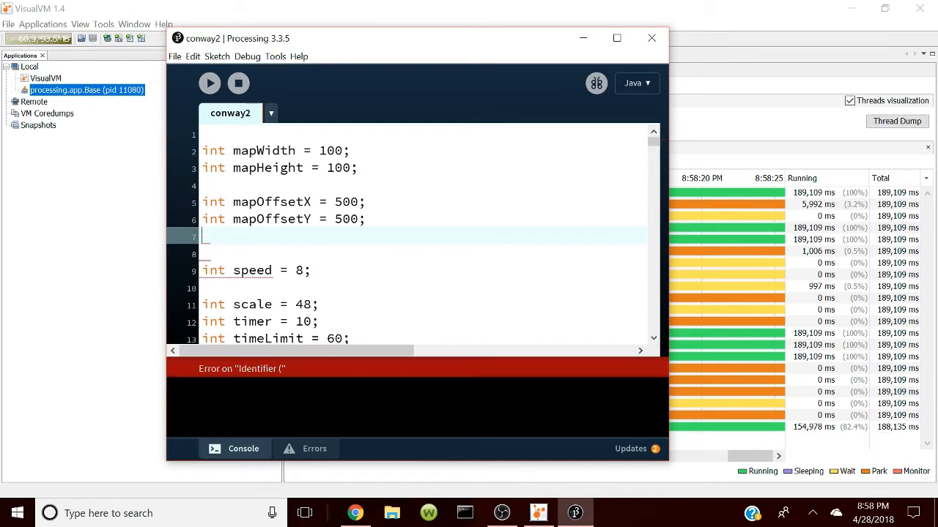
{"action": "key", "text": "BackSpace"}
{"action": "key", "text": "ctrl+s"}
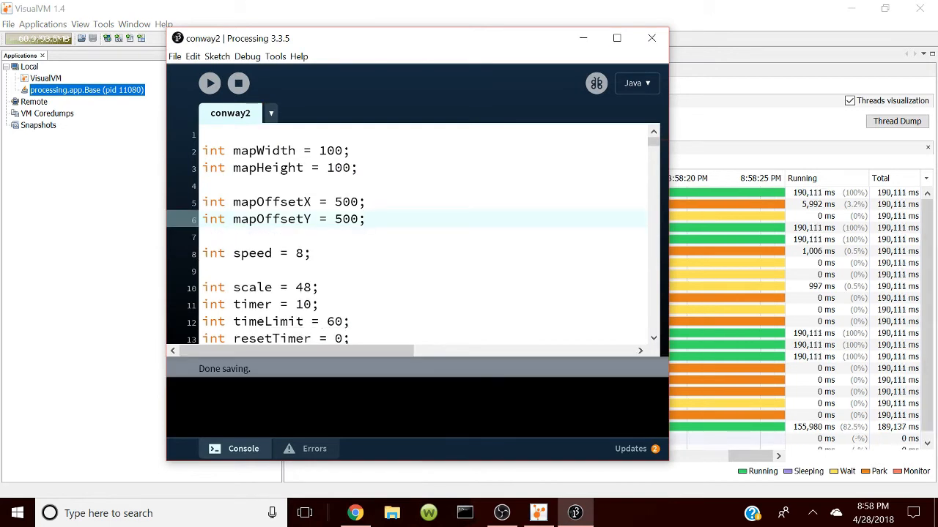
{"action": "left_click", "coordinate": [783, 113]}
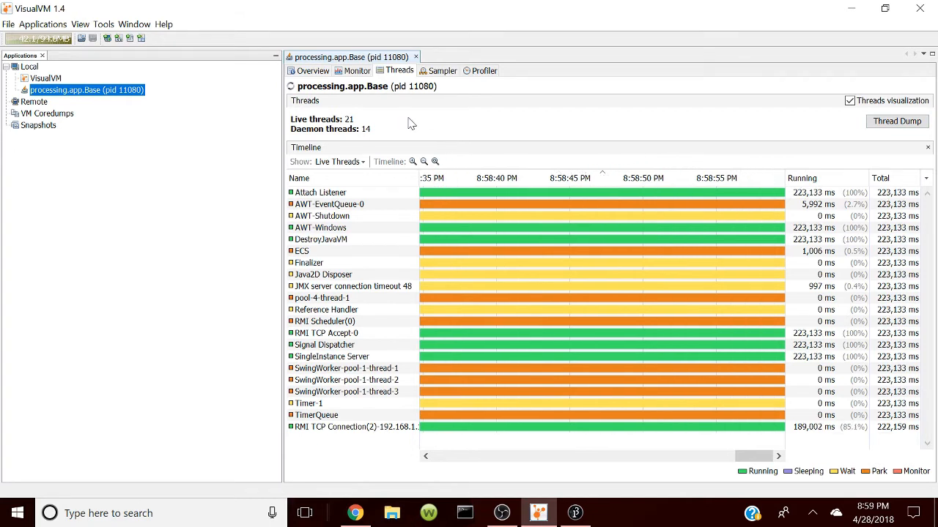
Step: Zoom in on the thread timeline and check the available thread display filters, leaving Live Threads selected
{"action": "left_click", "coordinate": [414, 161]}
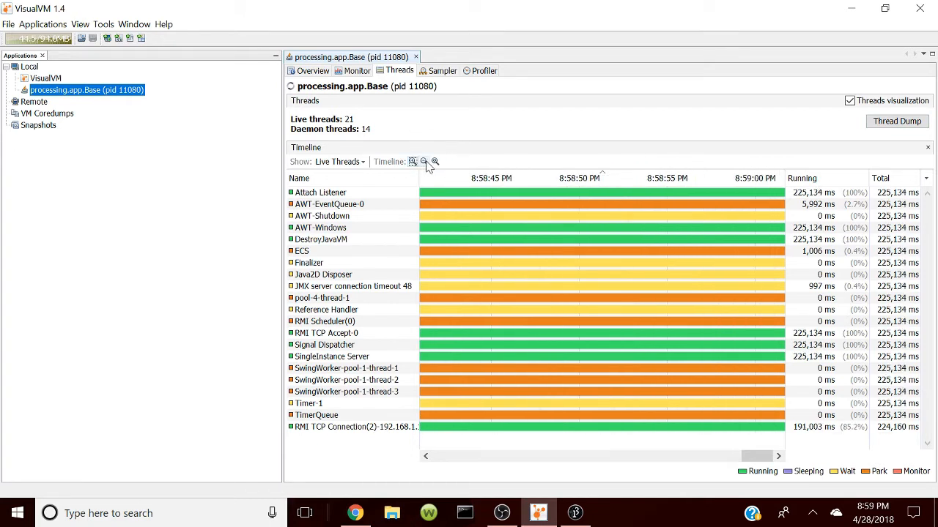
{"action": "left_click", "coordinate": [359, 163]}
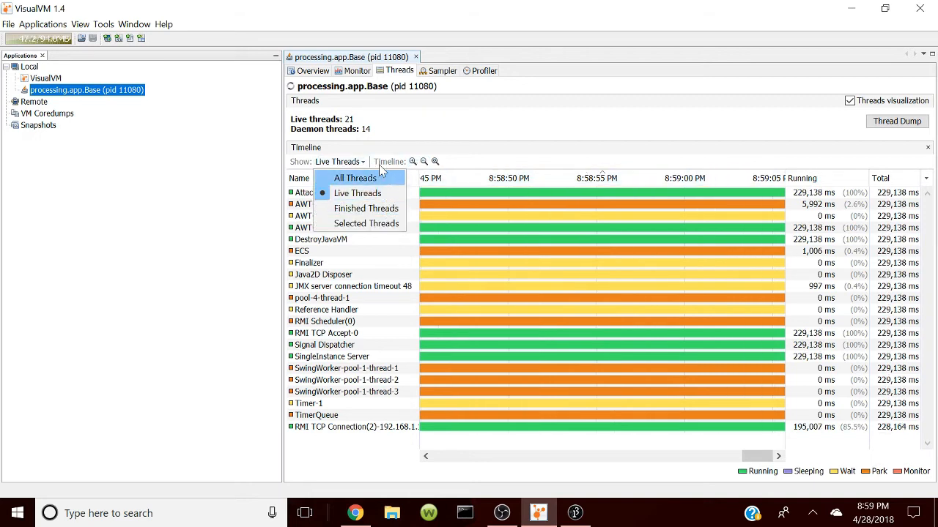
{"action": "left_click", "coordinate": [374, 162]}
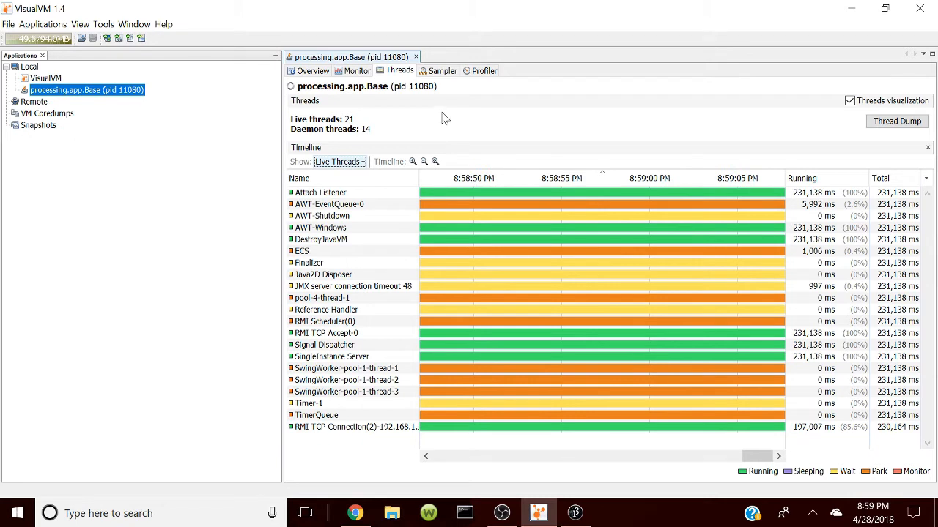
Step: Run a brief CPU sampling of the Processing process, stop it and check the sampler settings
{"action": "left_click", "coordinate": [443, 73]}
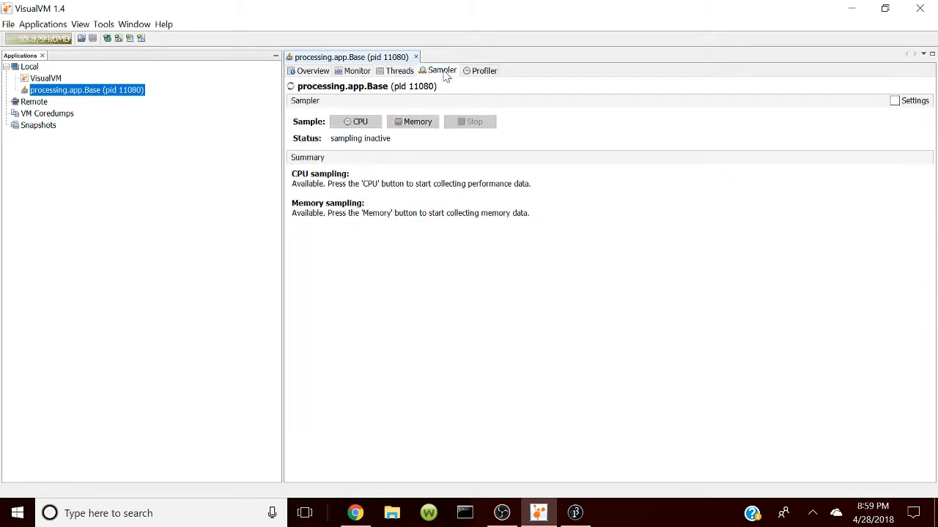
{"action": "left_click", "coordinate": [365, 125]}
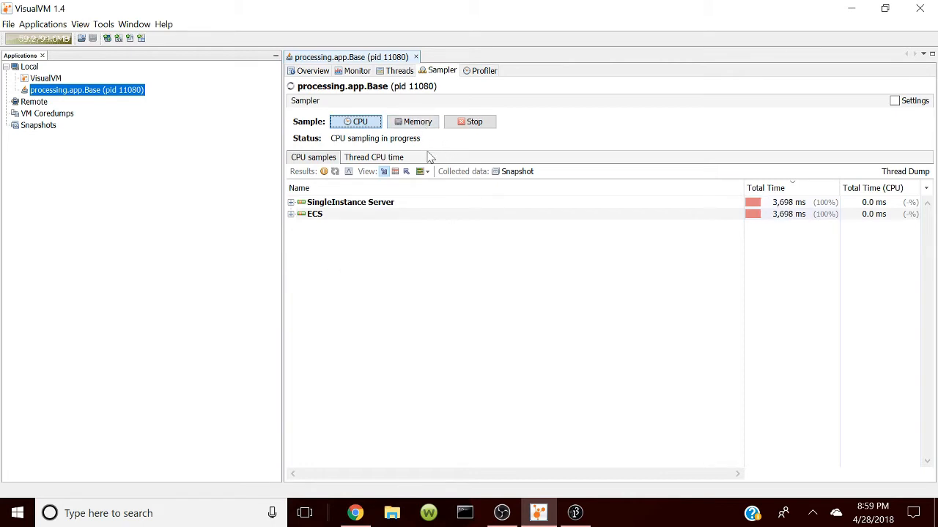
{"action": "left_click", "coordinate": [470, 122]}
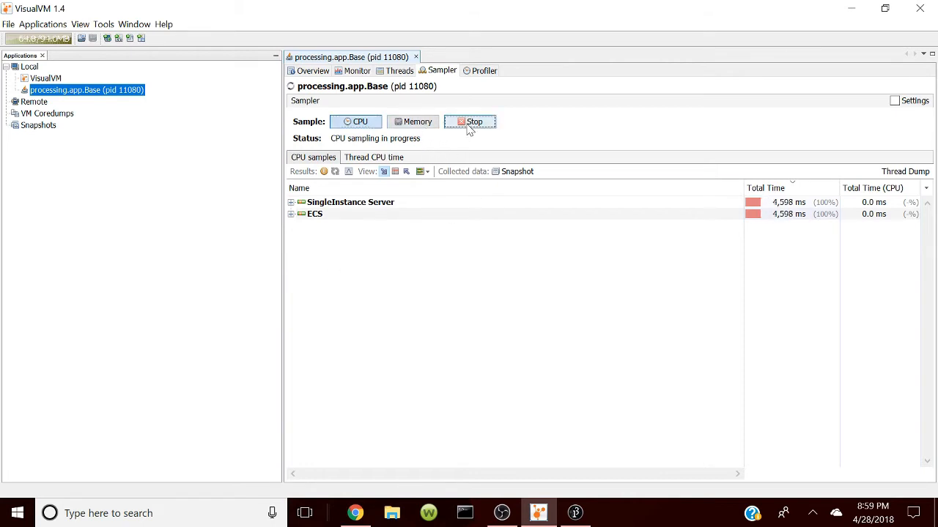
{"action": "left_click", "coordinate": [895, 109]}
{"action": "left_click", "coordinate": [894, 108]}
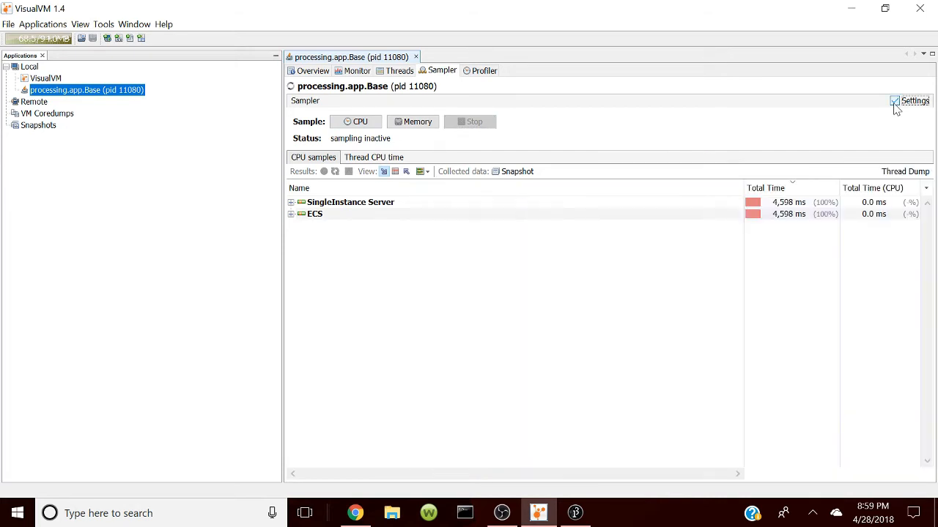
Step: Restart CPU sampling, expand the SingleInstance Server call tree and view the CPU time per thread
{"action": "left_click", "coordinate": [375, 125]}
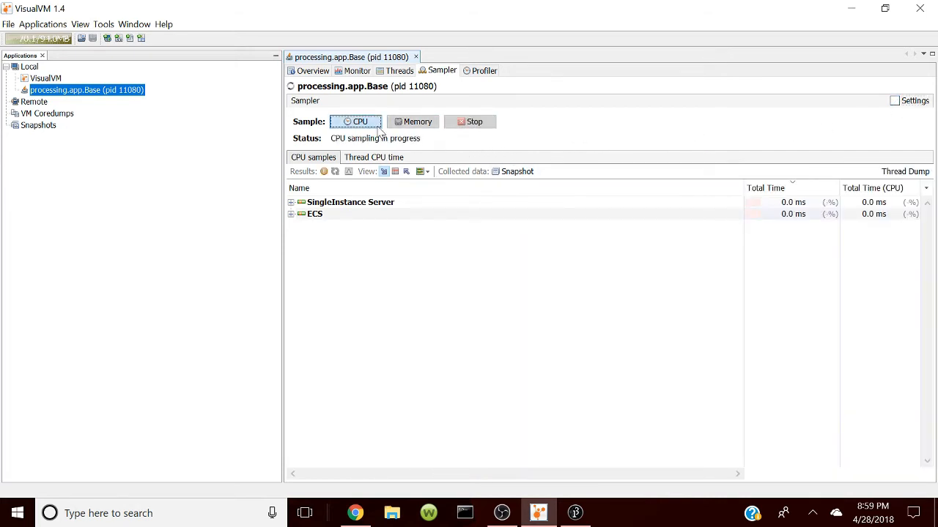
{"action": "left_click", "coordinate": [297, 204]}
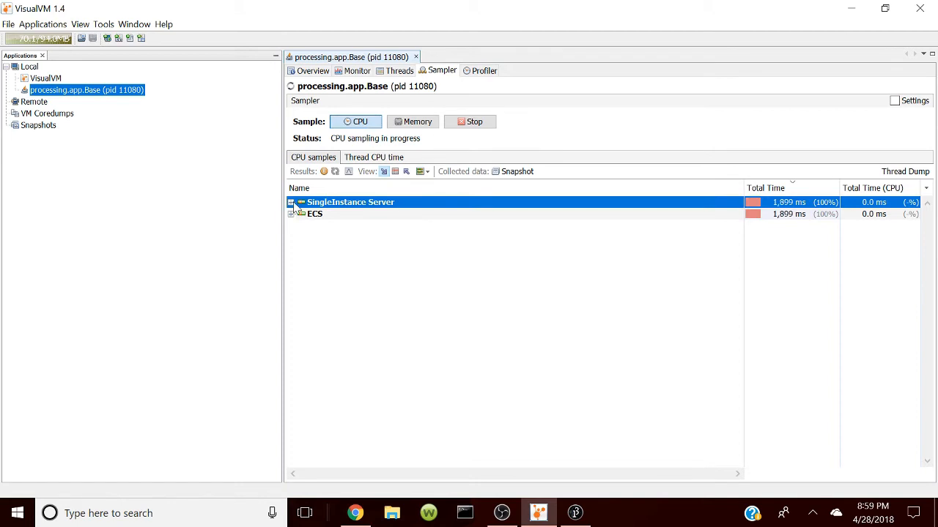
{"action": "left_click", "coordinate": [290, 202]}
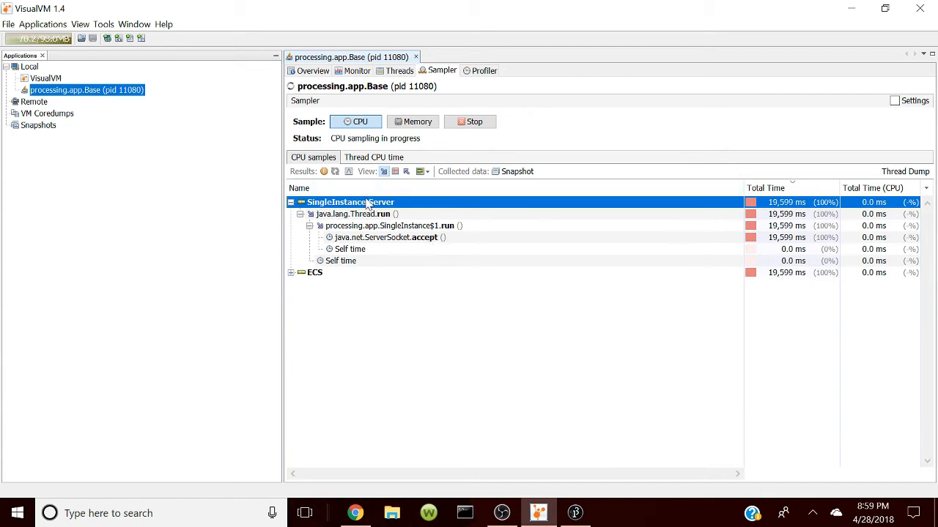
{"action": "left_click", "coordinate": [374, 159]}
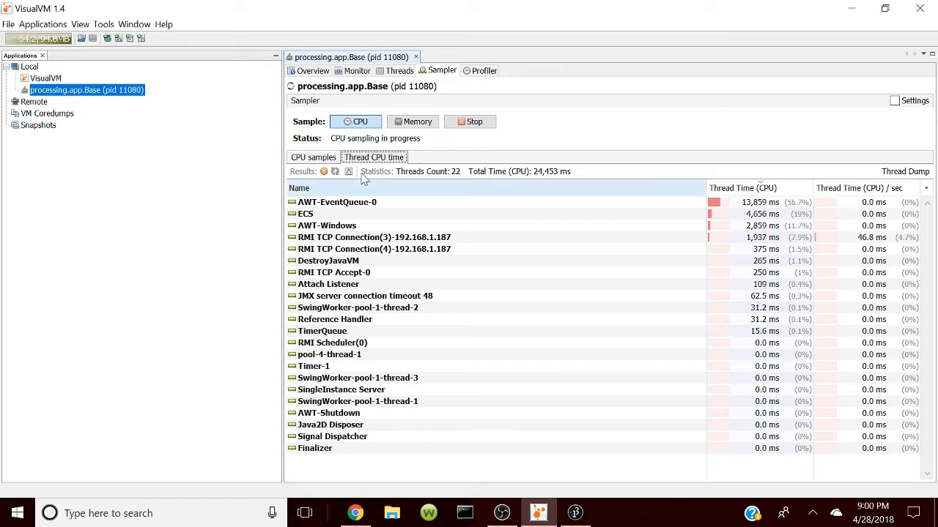
Step: Start memory sampling of the Processing process, pause the live heap histogram and take a snapshot of it
{"action": "left_click", "coordinate": [412, 122]}
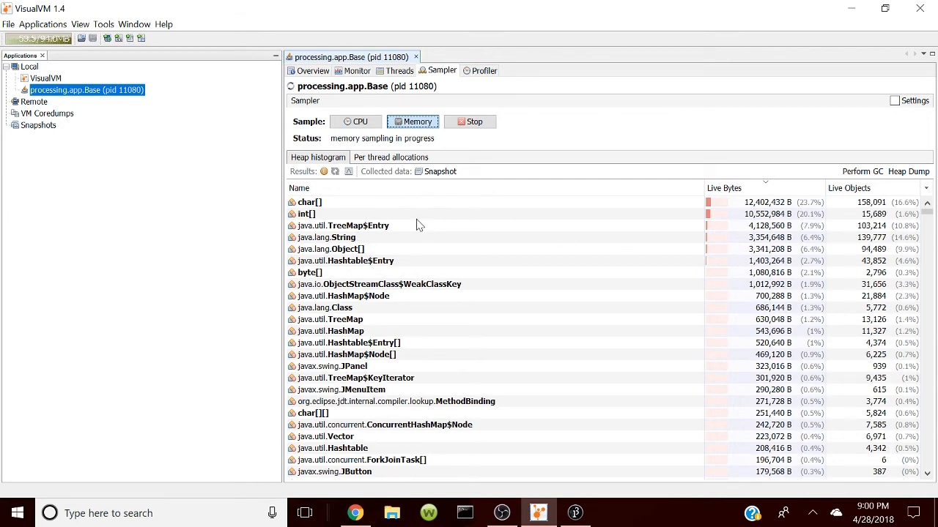
{"action": "left_click", "coordinate": [335, 172]}
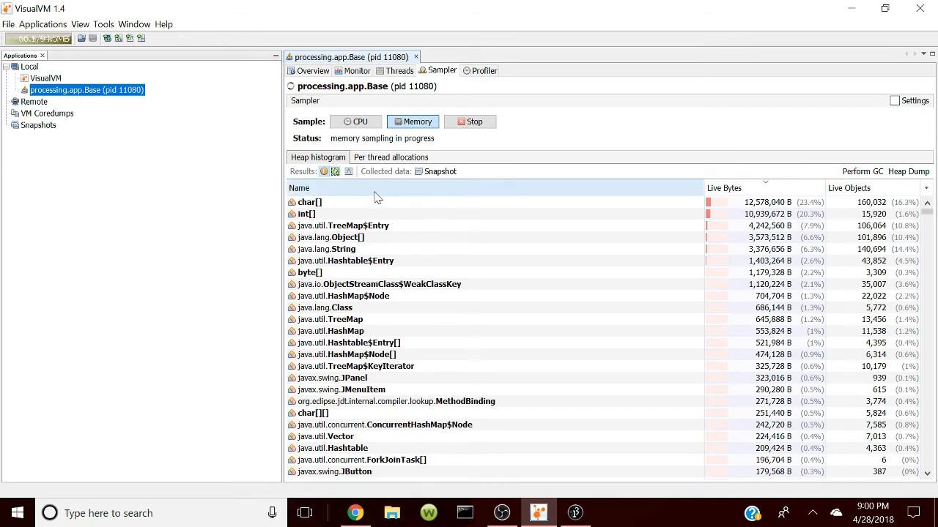
{"action": "left_click", "coordinate": [442, 173]}
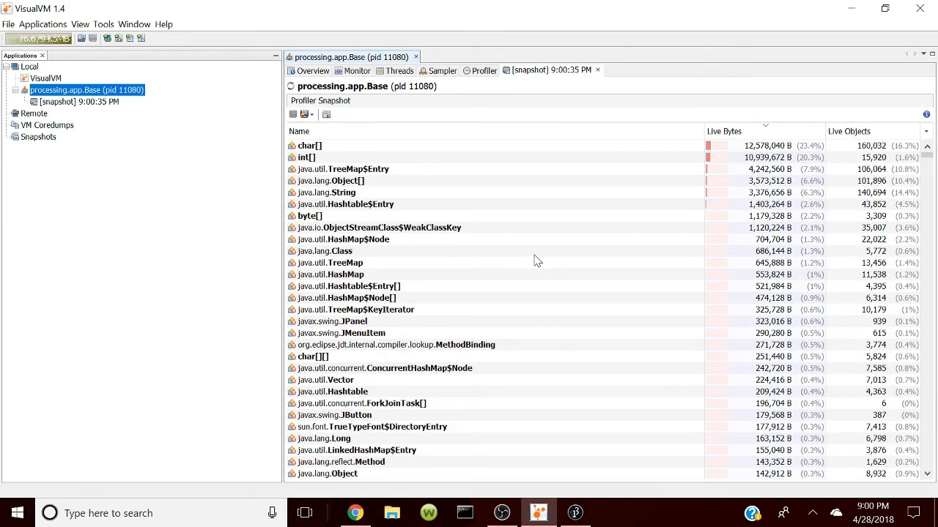
Step: Look through the class list in the memory snapshot and close the snapshot
{"action": "scroll", "coordinate": [535, 261], "scroll_direction": "down", "scroll_amount": 8}
{"action": "scroll", "coordinate": [512, 293], "scroll_direction": "up", "scroll_amount": 8}
{"action": "left_click", "coordinate": [597, 70]}
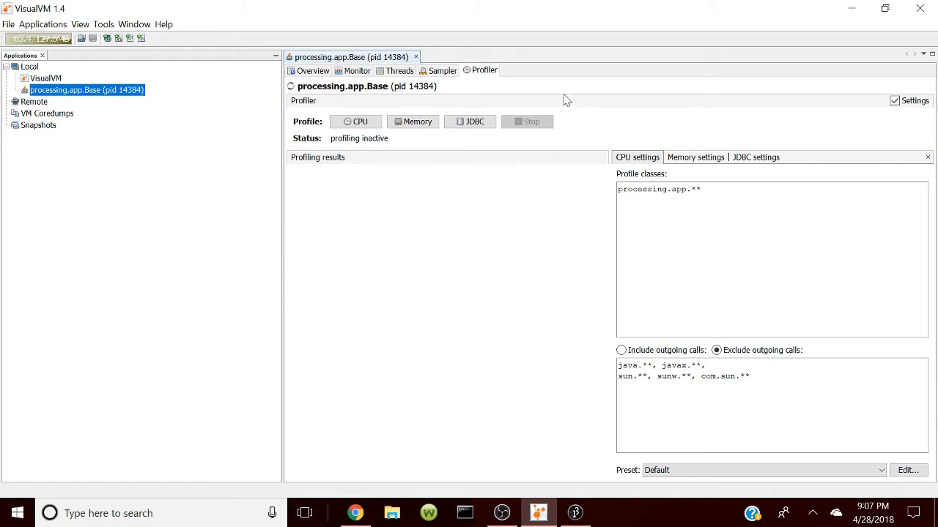
Step: Profile the CPU use of the processing.app.** classes, expand AWT-EventQueue-0 in the widened results, and stop profiling
{"action": "left_click", "coordinate": [359, 121]}
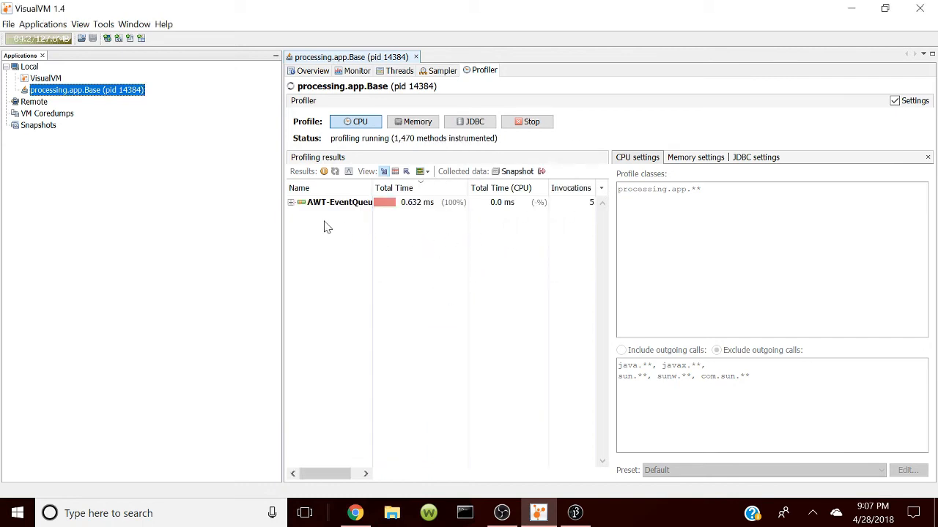
{"action": "left_click", "coordinate": [290, 202]}
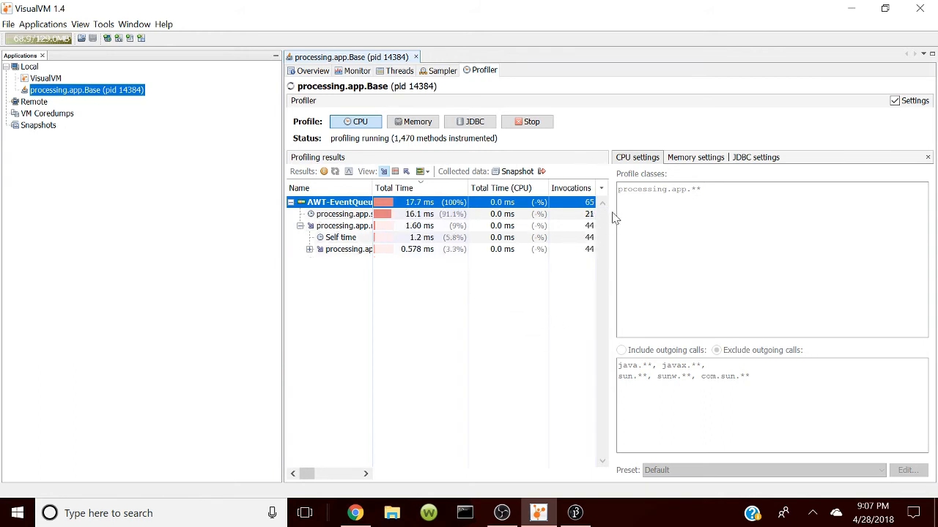
{"action": "left_click_drag", "start_coordinate": [608, 218], "coordinate": [638, 218]}
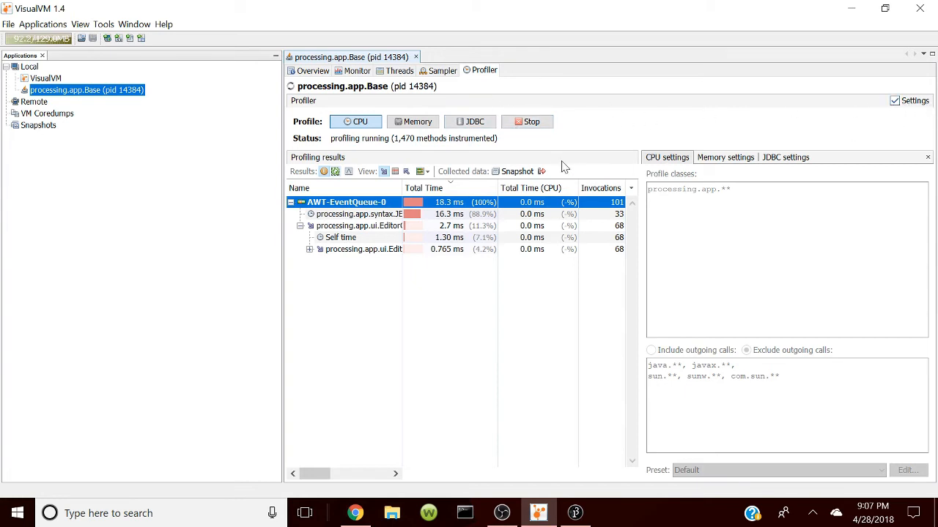
{"action": "left_click", "coordinate": [526, 122]}
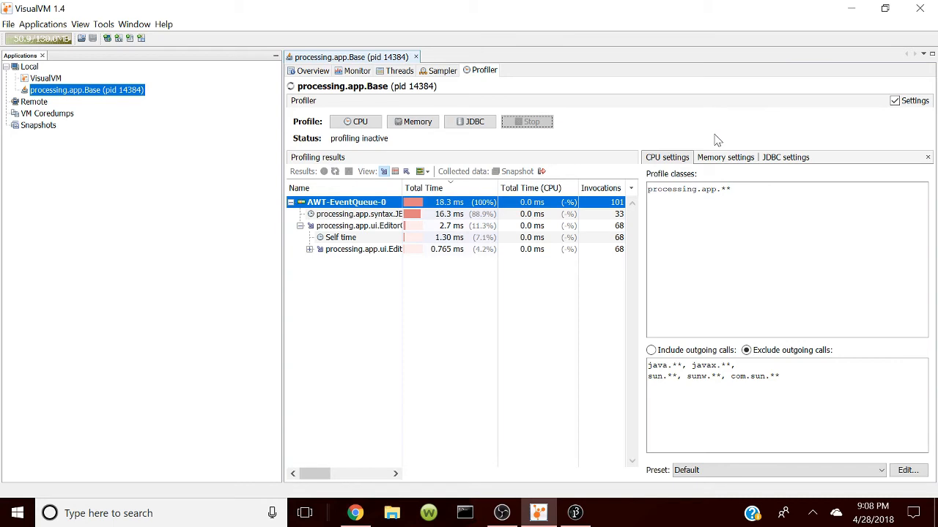
Step: Review the profiler's memory and JDBC settings and return to the CPU settings
{"action": "left_click", "coordinate": [717, 163]}
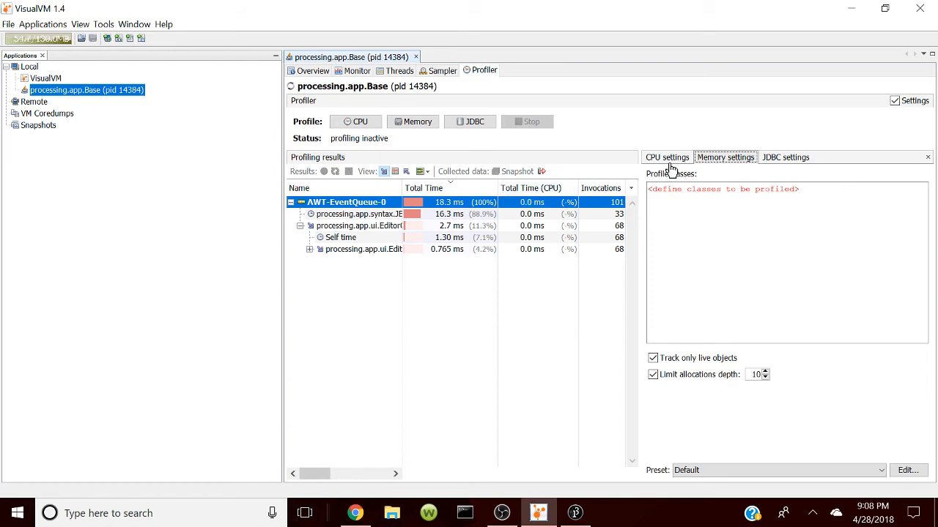
{"action": "left_click", "coordinate": [780, 164]}
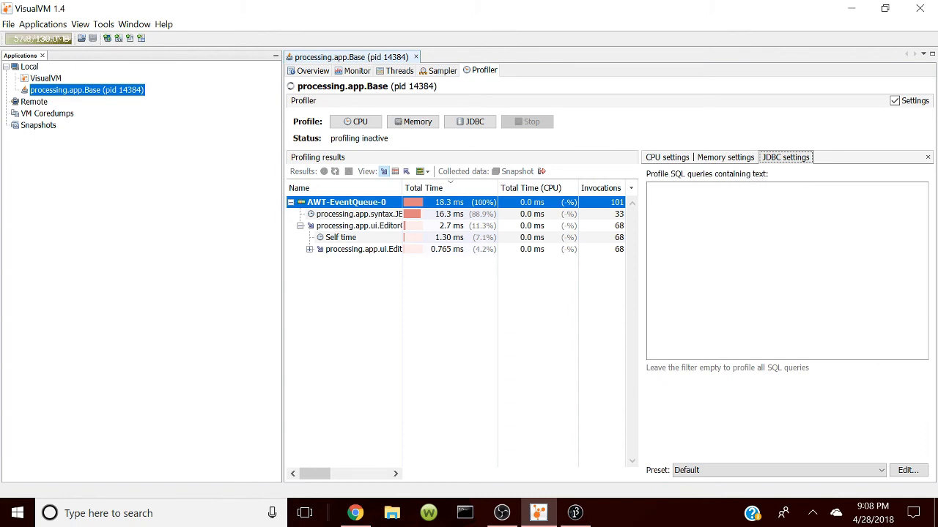
{"action": "left_click", "coordinate": [670, 159]}
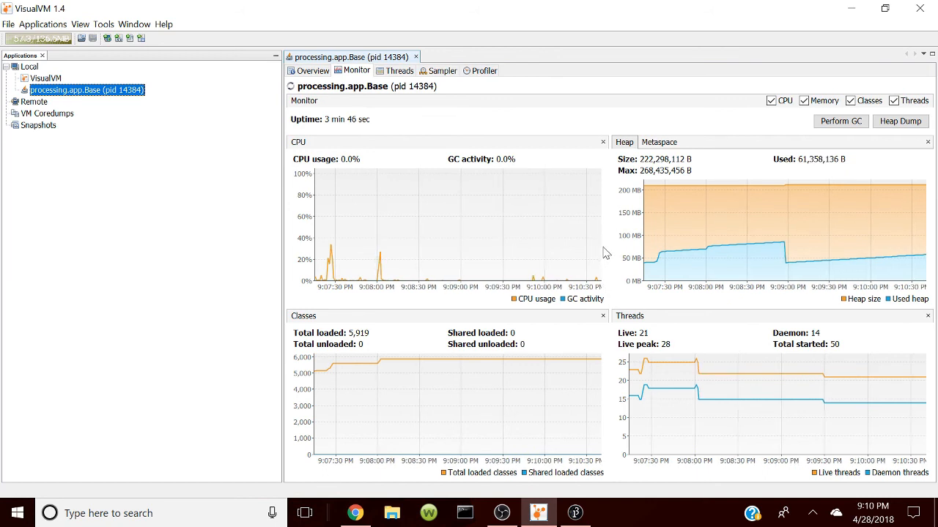
Step: Review the monitoring graphs and revisit the thread timeline, sampler, profiler and overview of the Processing process
{"action": "mouse_move", "coordinate": [668, 227]}
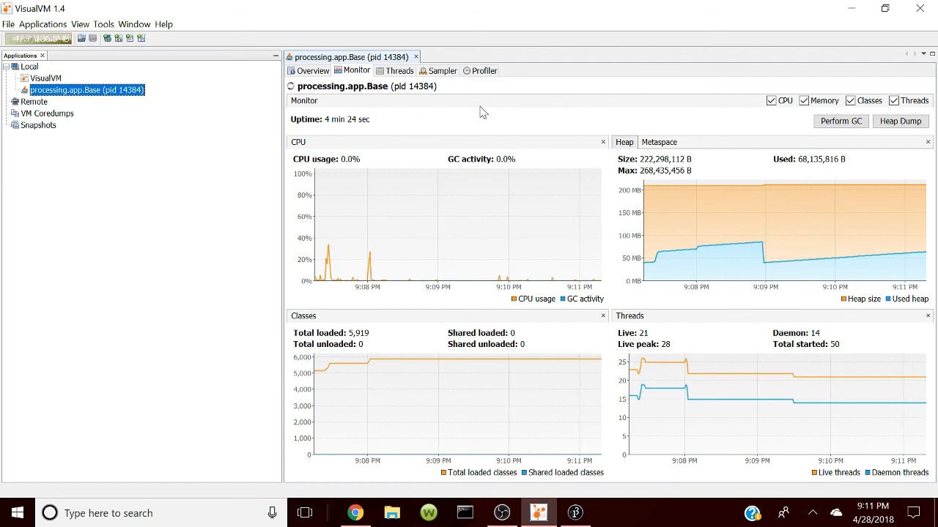
{"action": "left_click", "coordinate": [400, 72]}
{"action": "left_click", "coordinate": [442, 71]}
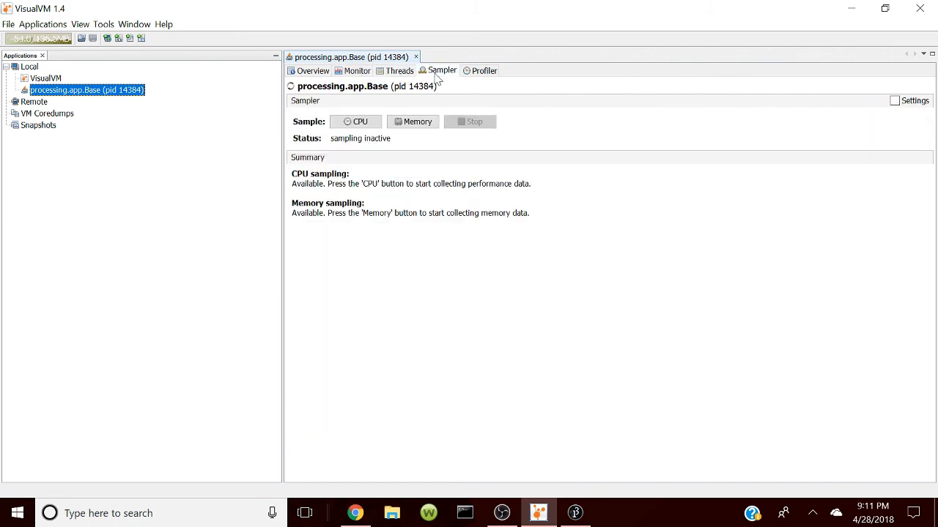
{"action": "left_click", "coordinate": [358, 72]}
{"action": "left_click", "coordinate": [474, 73]}
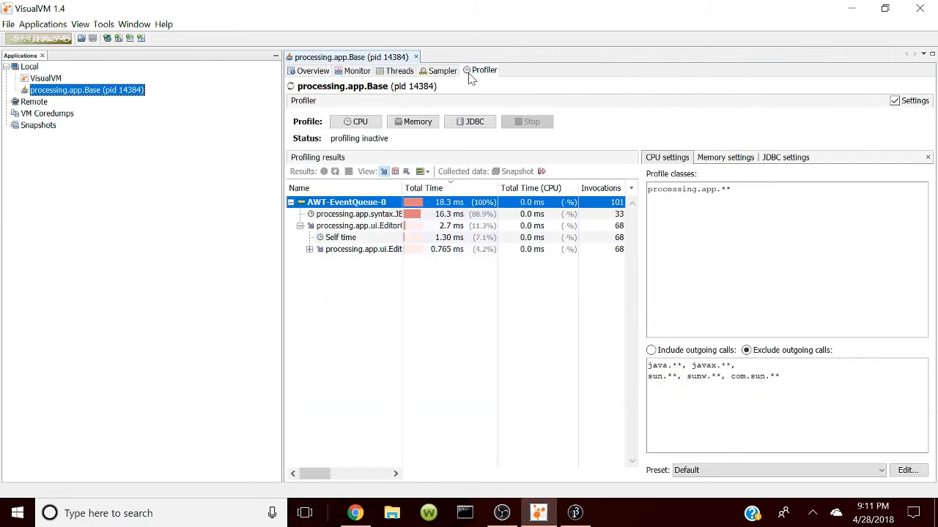
{"action": "left_click", "coordinate": [332, 74]}
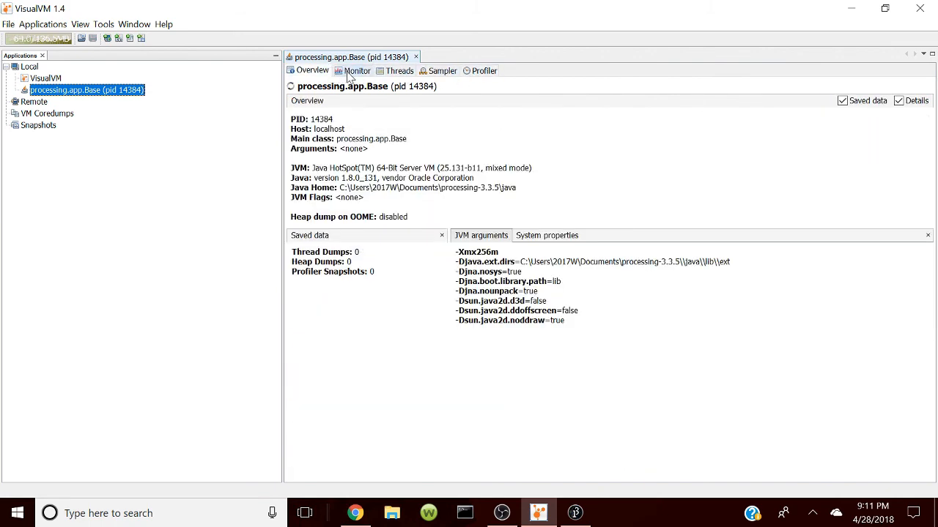